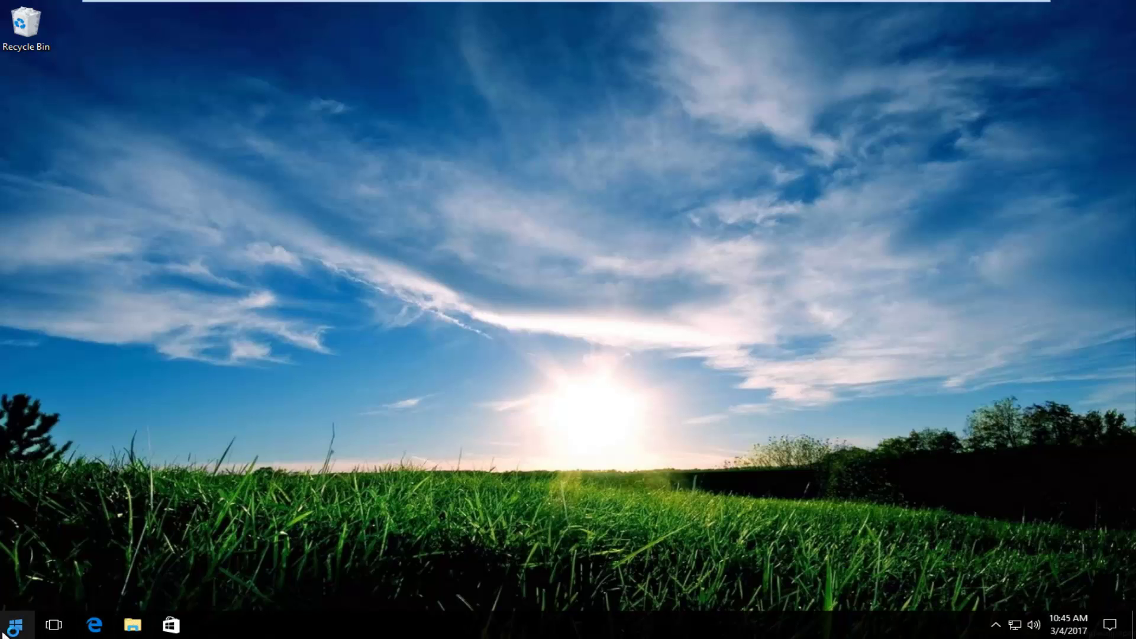
# Open File Explorer at C:\Windows\System32 by entering %SystemRoot%\System32 in the address bar
pyautogui.click(97, 616)
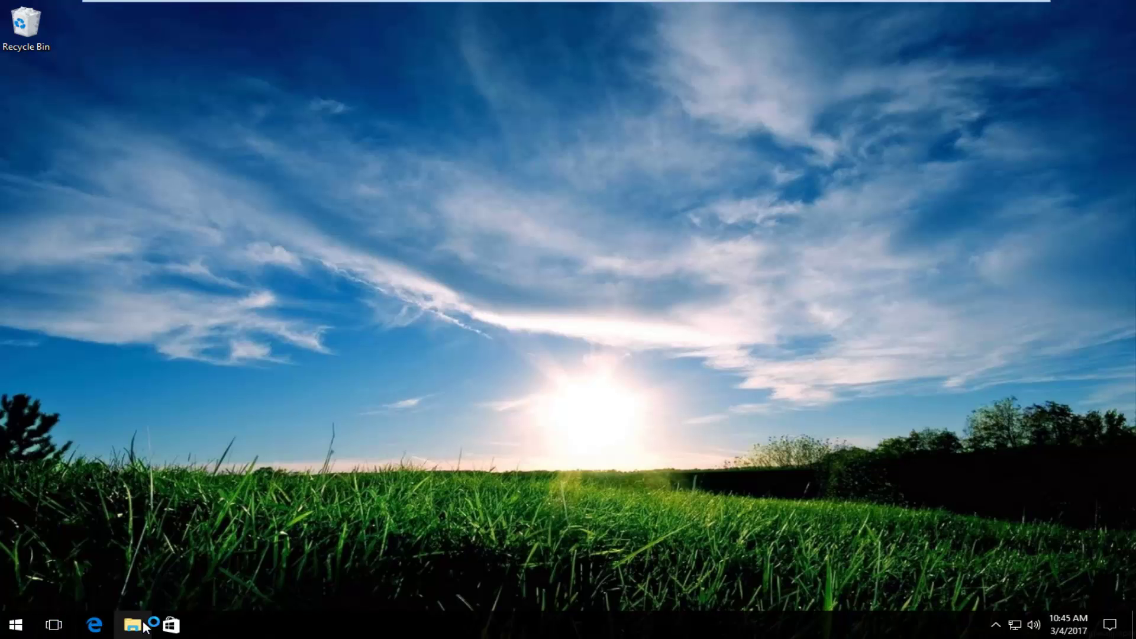
pyautogui.click(132, 624)
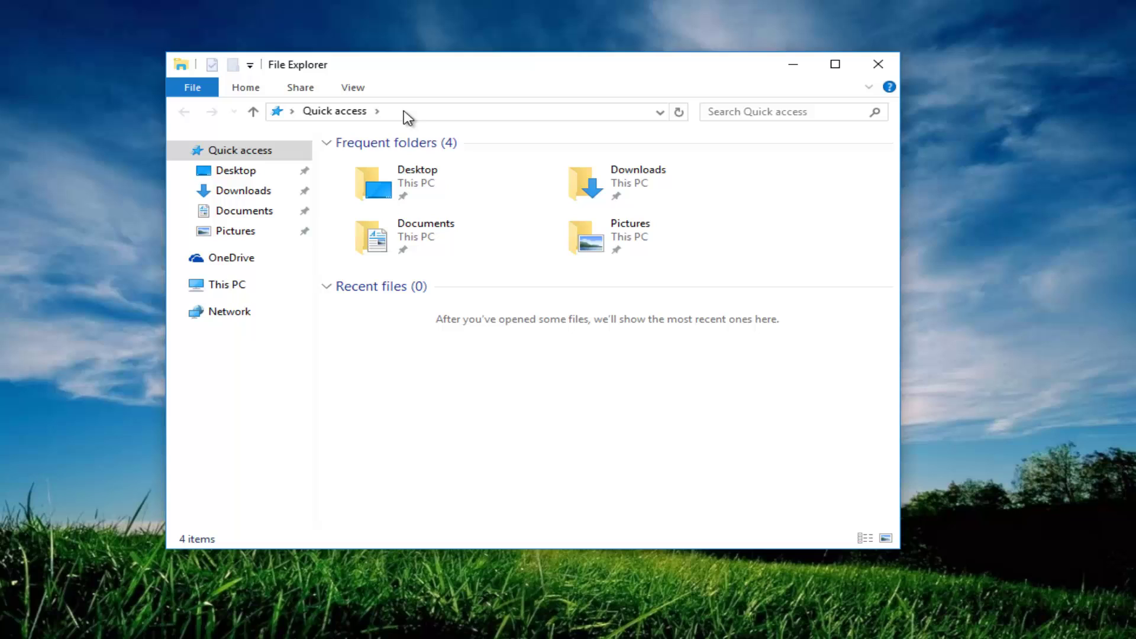
pyautogui.click(387, 112)
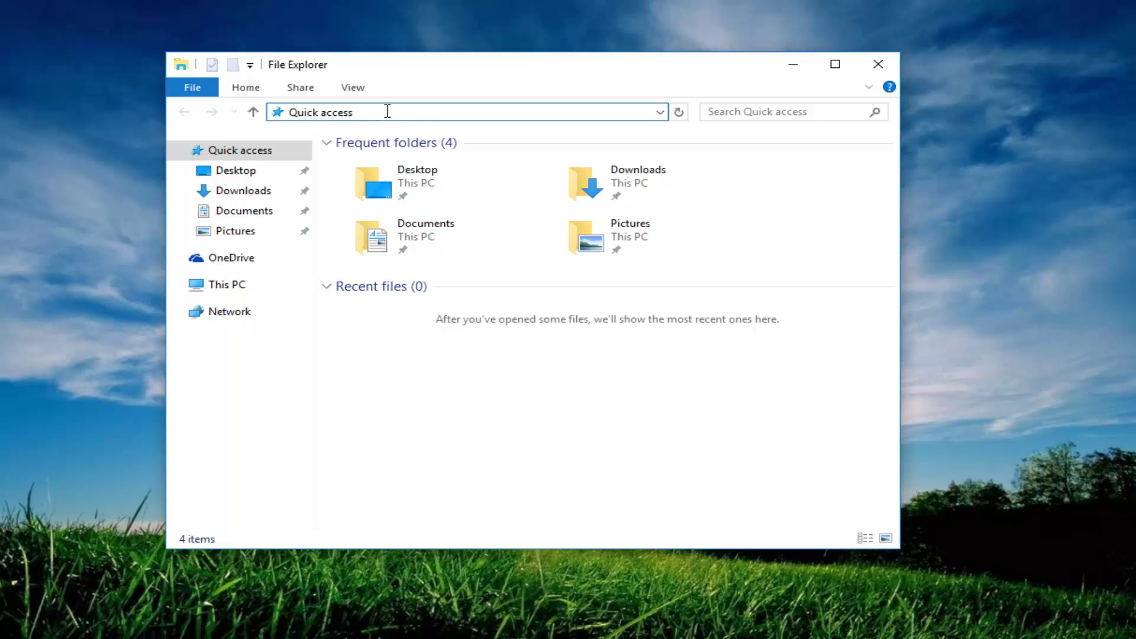
pyautogui.press('BackSpace')
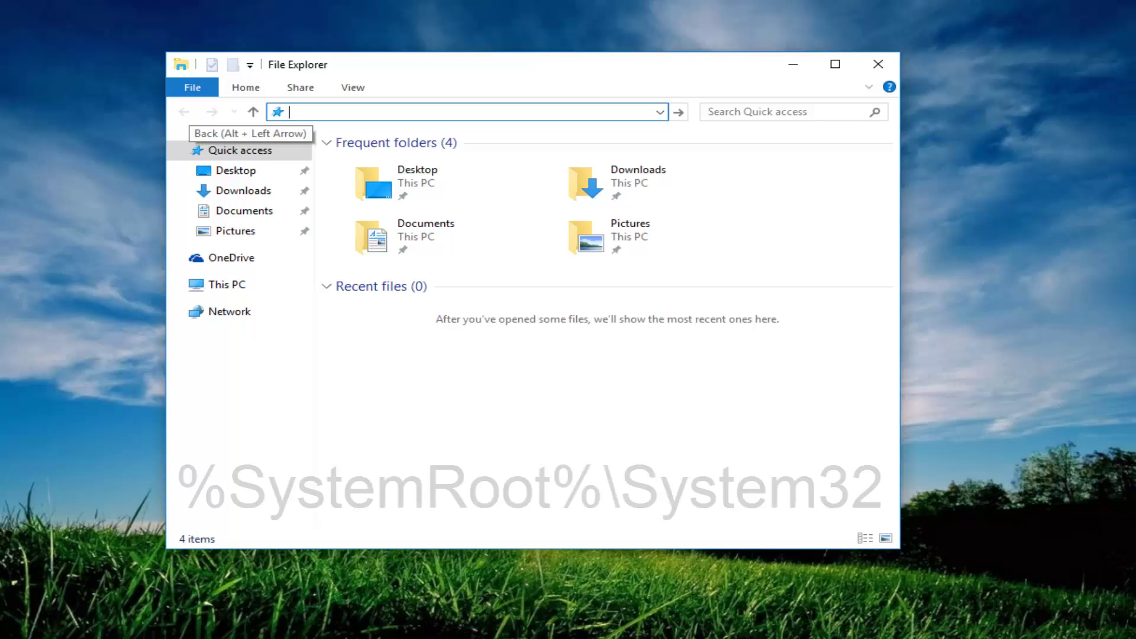
pyautogui.write('%')
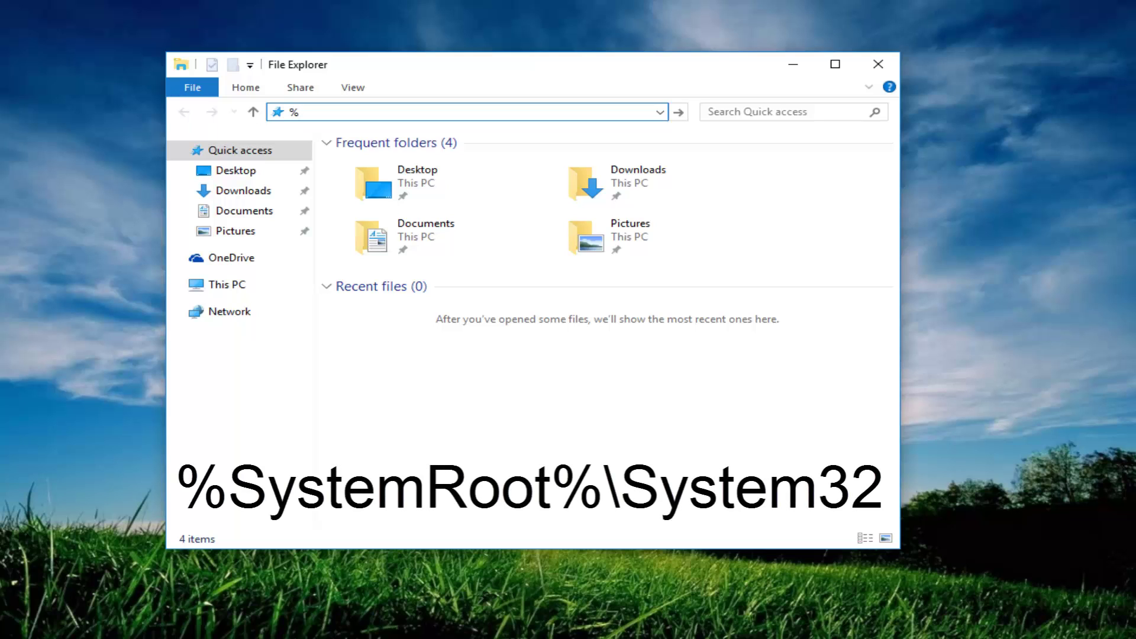
pyautogui.write('SystemRoot%\\')
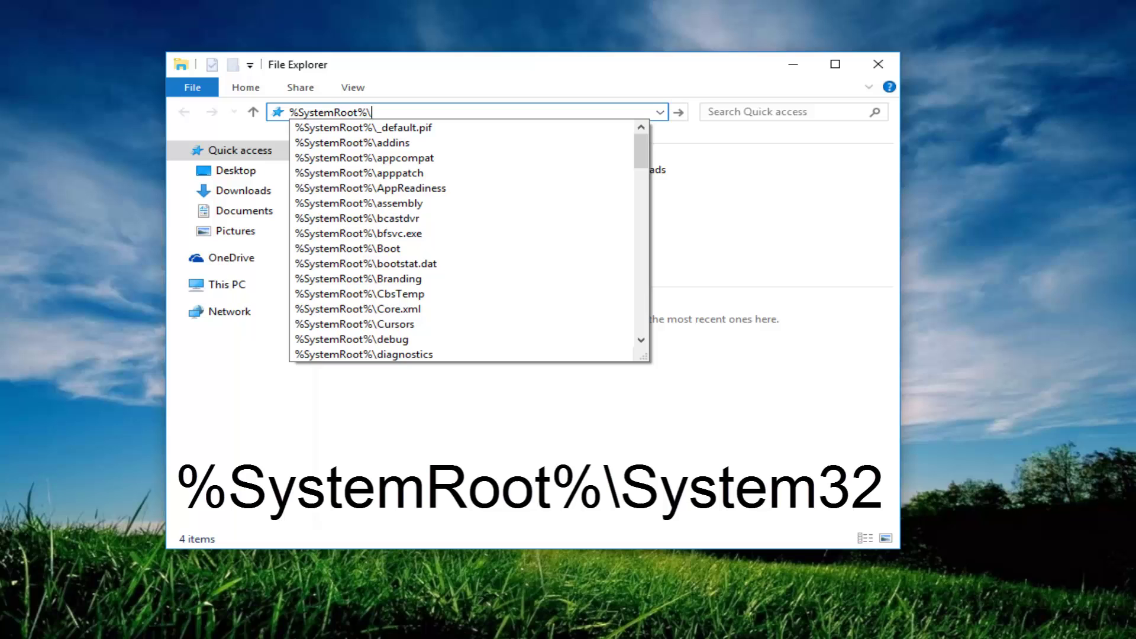
pyautogui.write('System32')
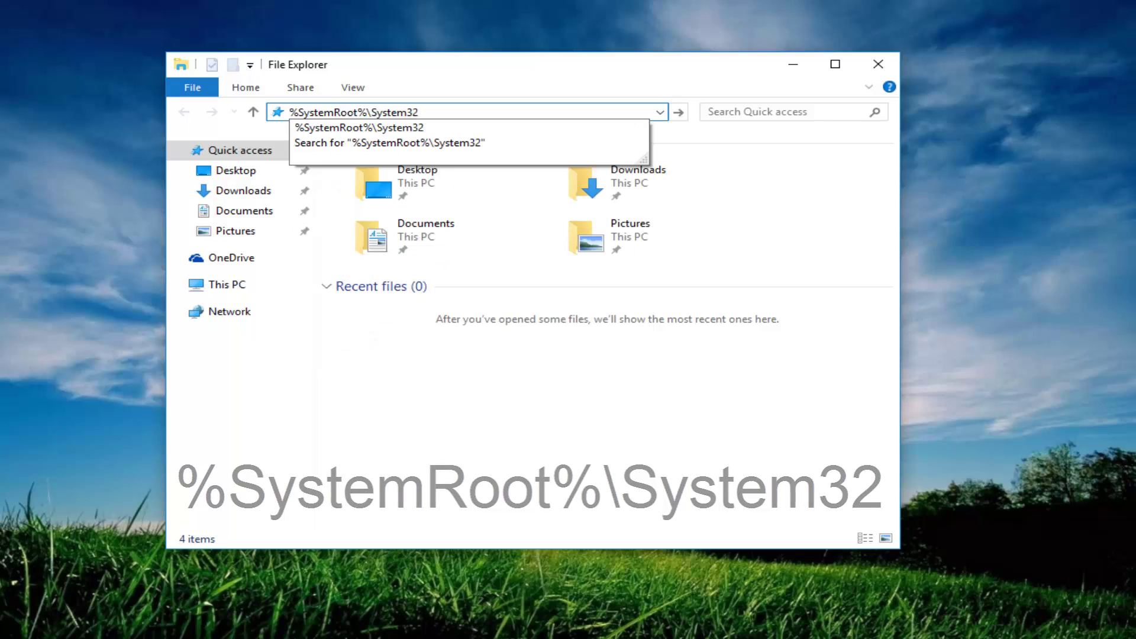
pyautogui.press('Return')
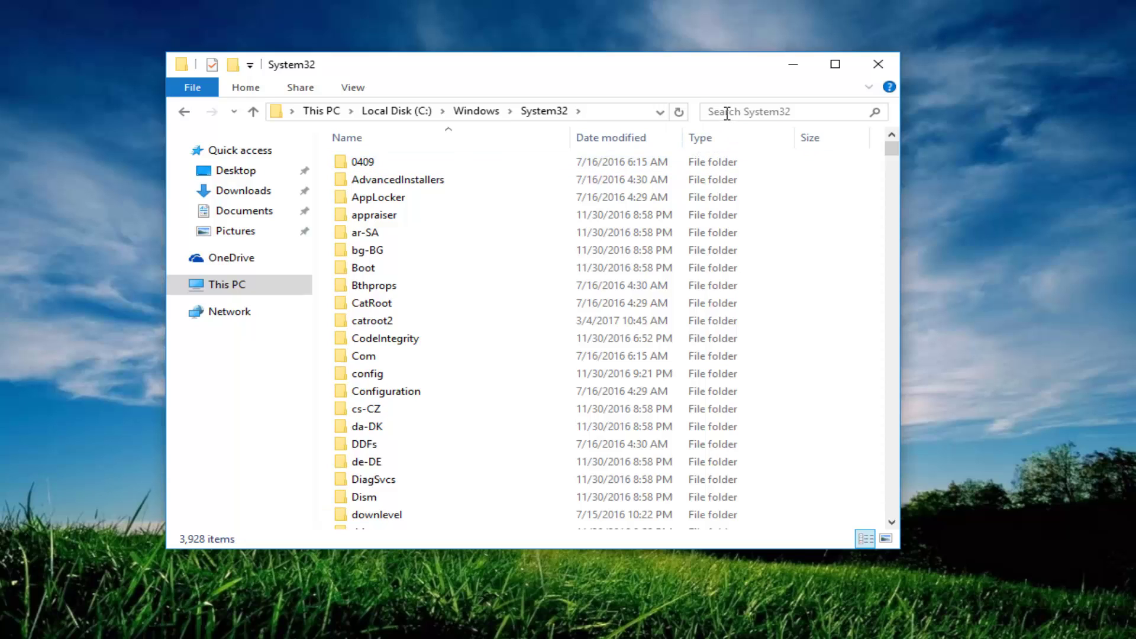
# Search System32 for '.cpl' to list its 38 matching files, including appwiz.cpl
pyautogui.click(723, 113)
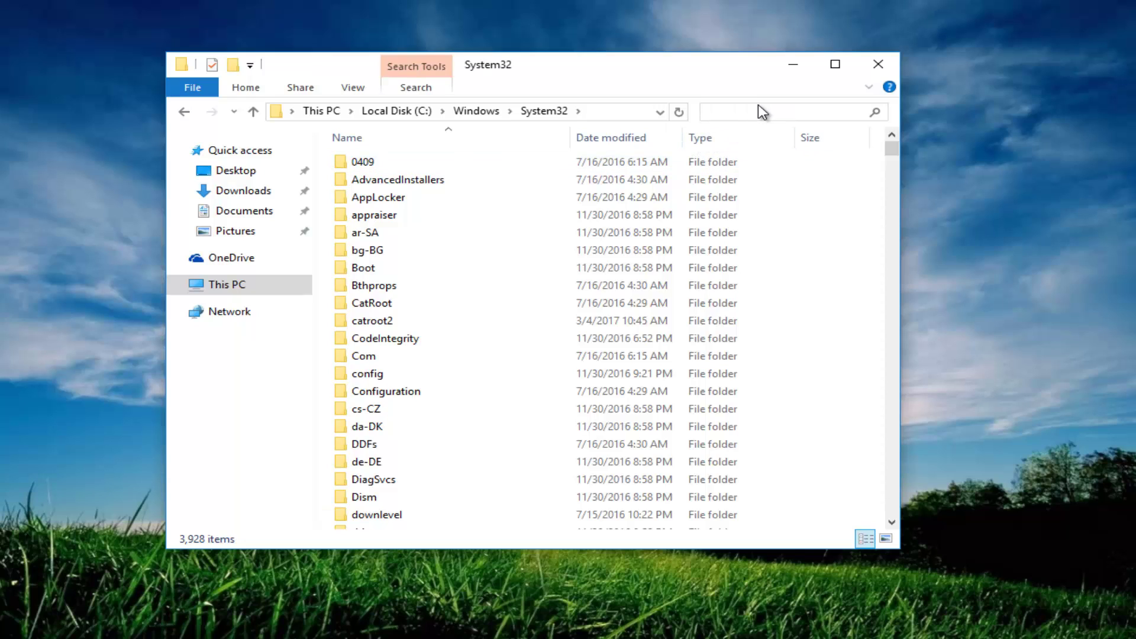
pyautogui.write('.cpl')
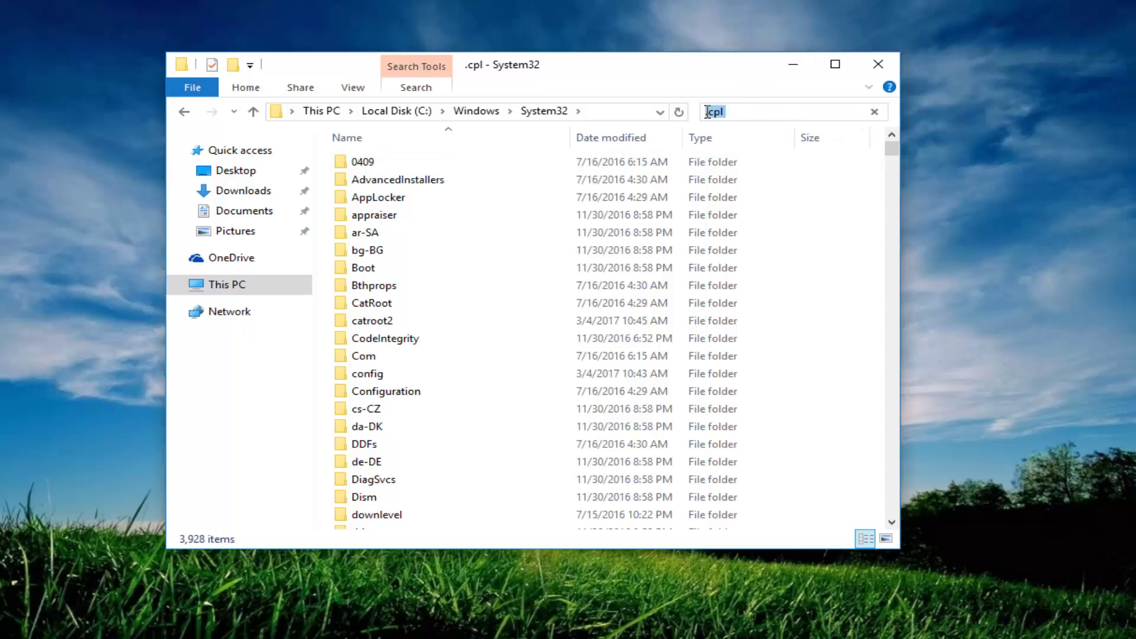
pyautogui.write('h')
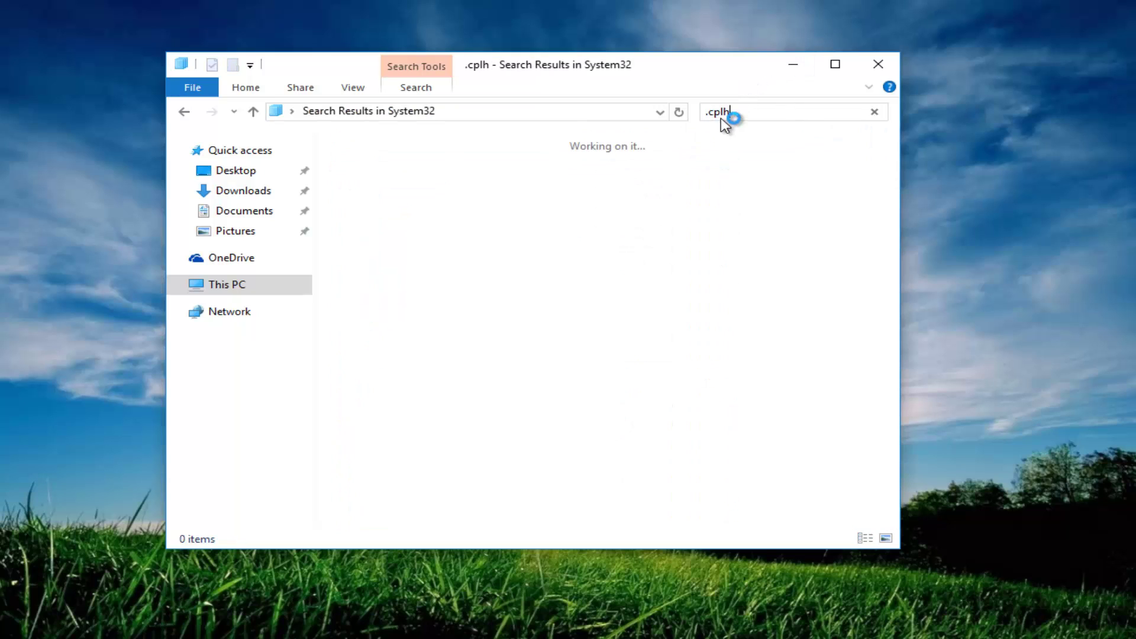
pyautogui.press('BackSpace')
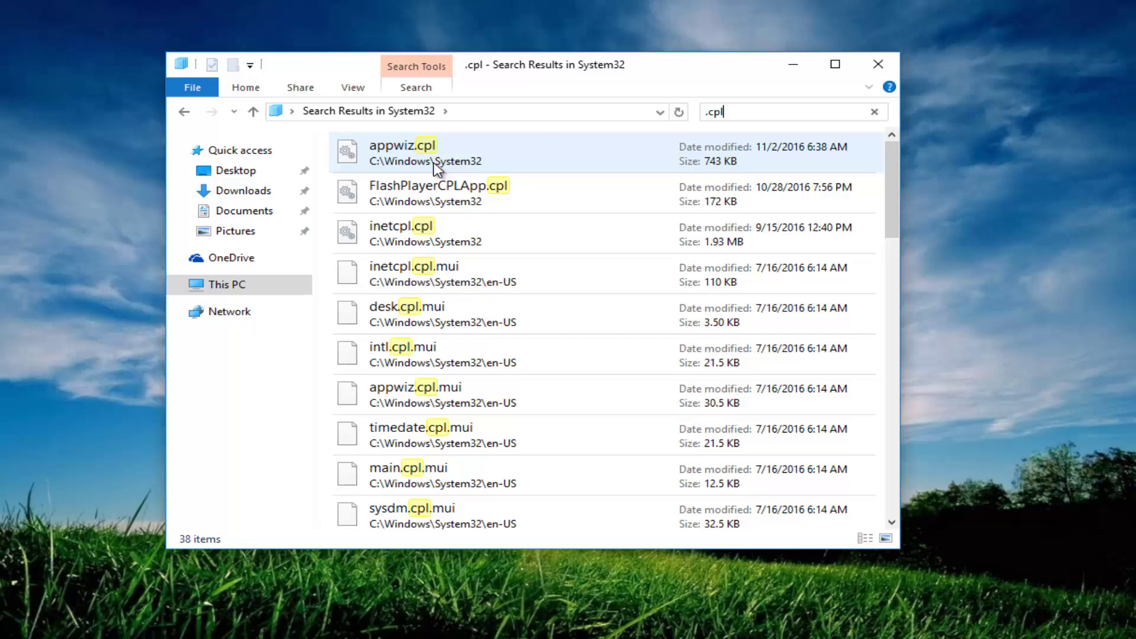
# Launch appwiz.cpl from the search results to open Programs and Features, then close it
pyautogui.click(441, 165)
pyautogui.press('Return')
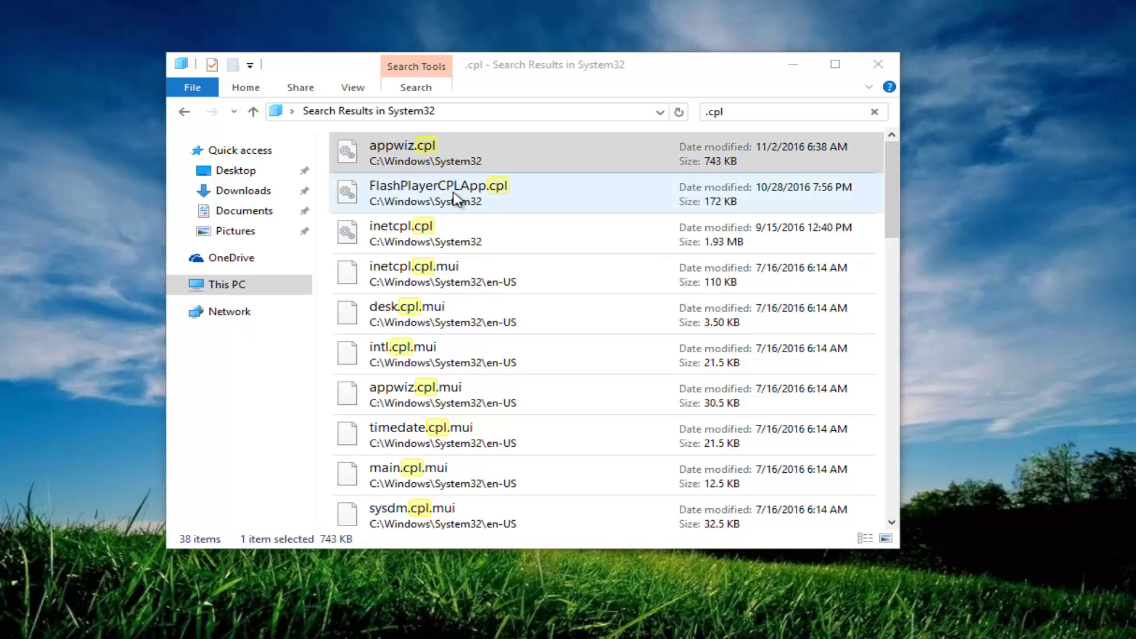
pyautogui.moveTo(50, 89); pyautogui.dragTo(213, 148)
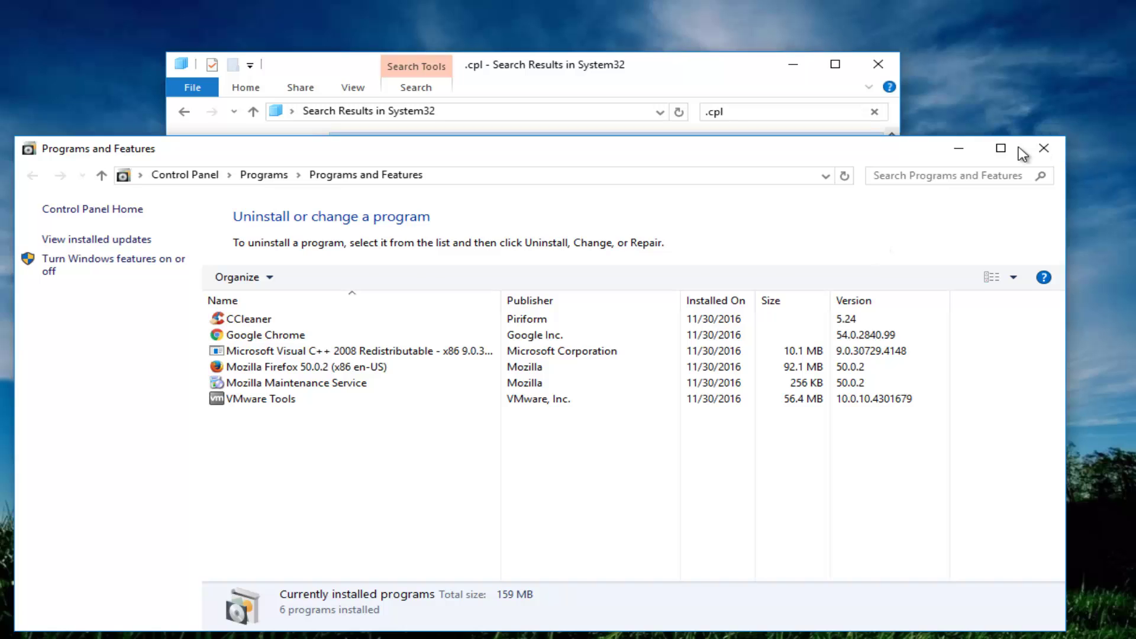
pyautogui.click(1043, 148)
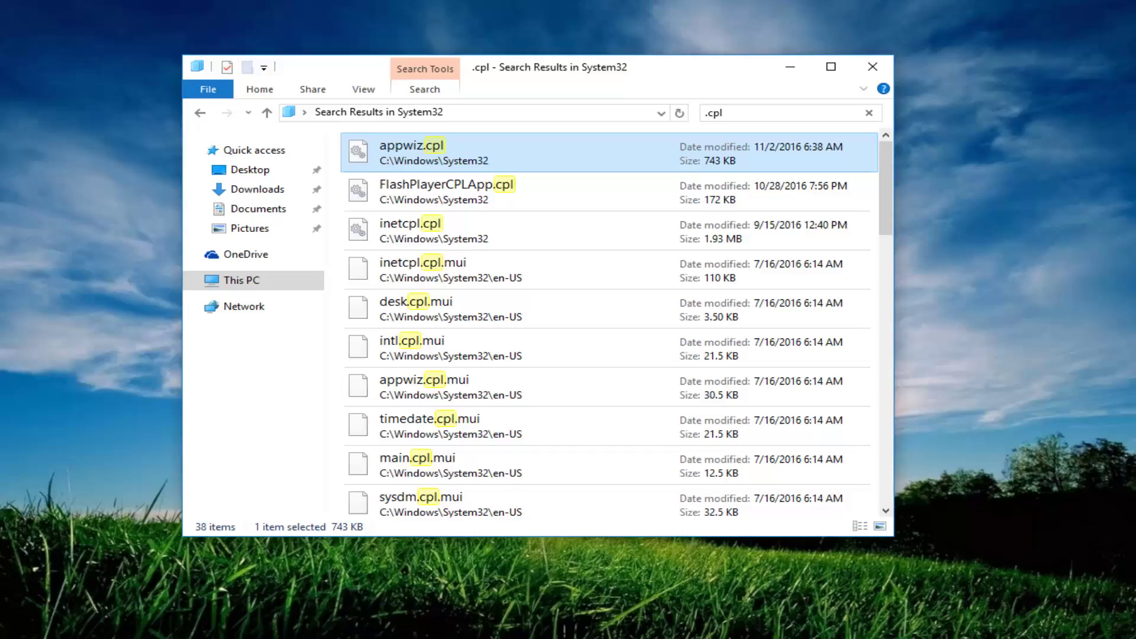
# Run appwiz.cpl from the Run box, close Programs and Features, and close the search window
pyautogui.rightClick(14, 624)
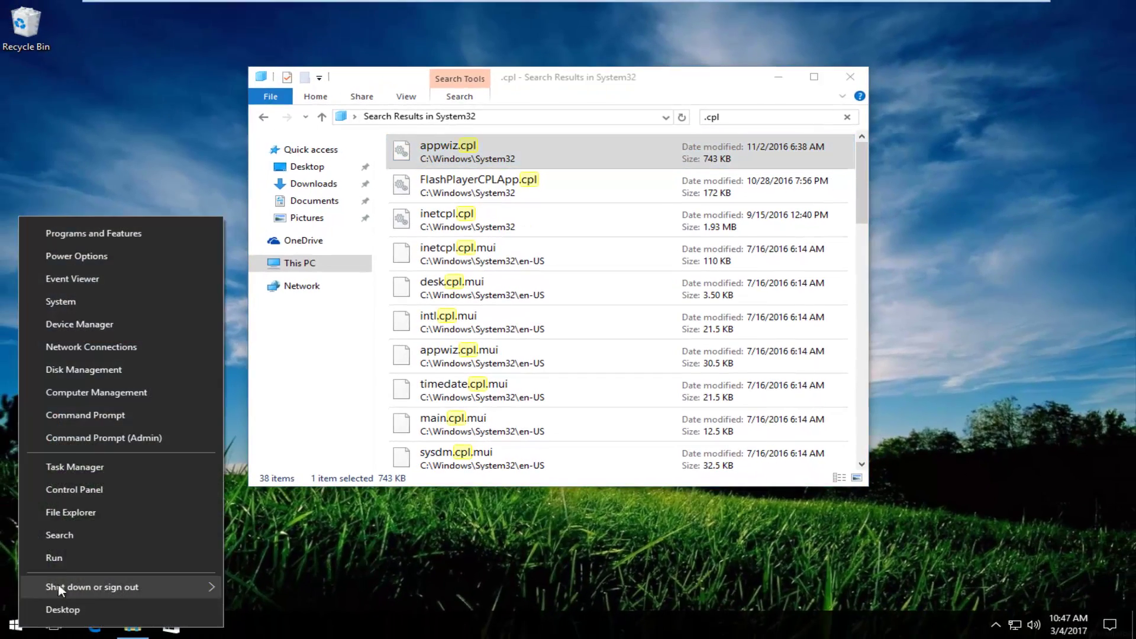
pyautogui.click(61, 559)
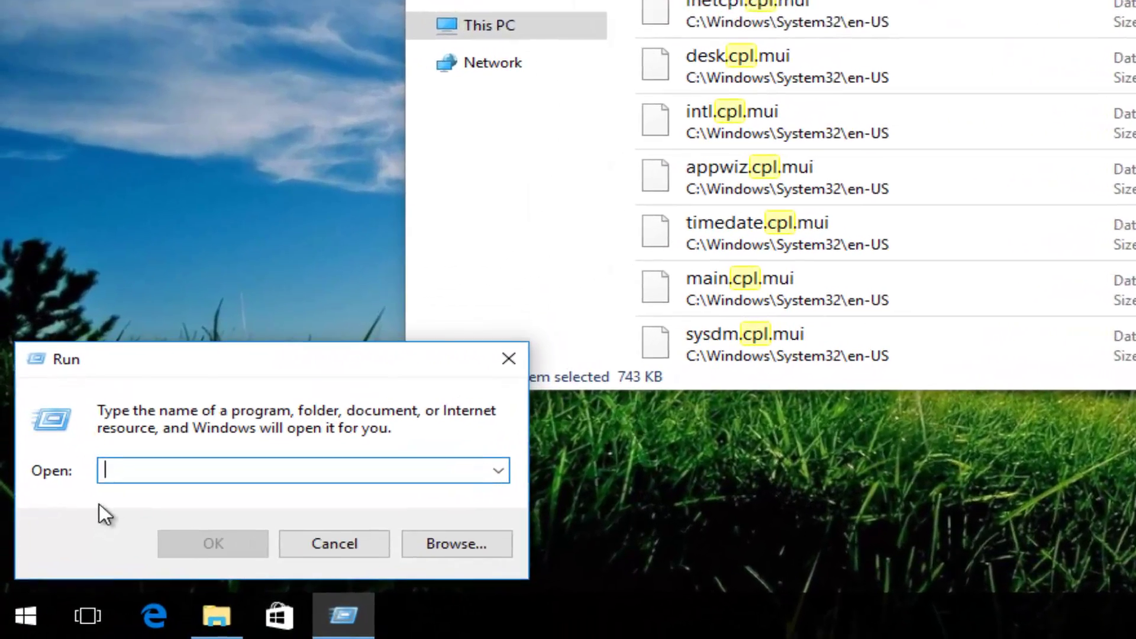
pyautogui.write('appwiz.')
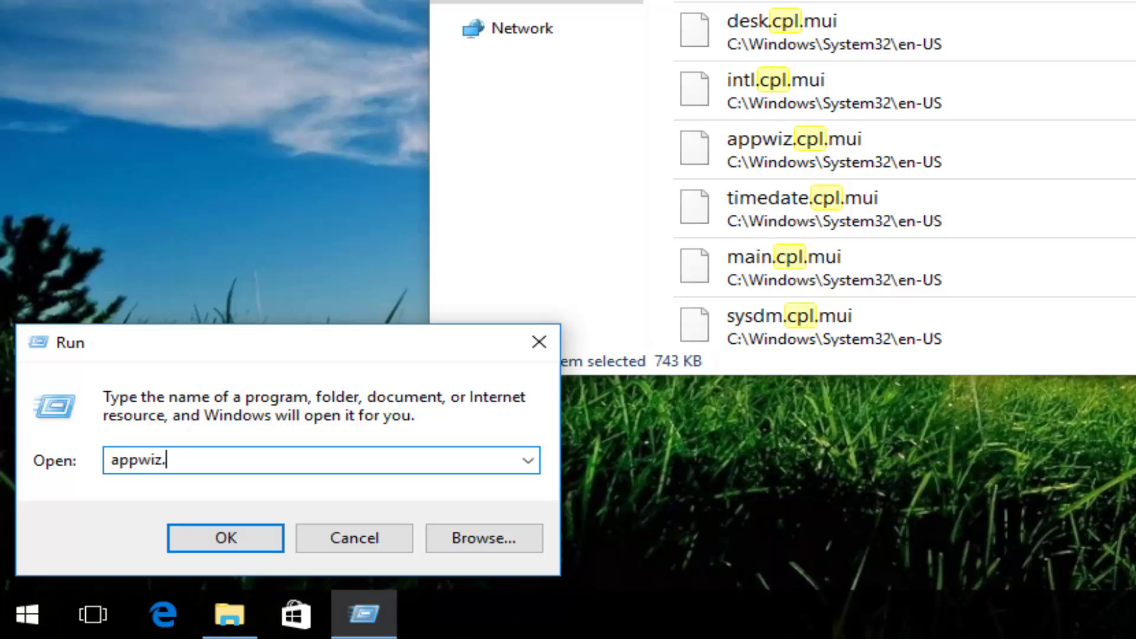
pyautogui.write('cpl')
pyautogui.press('Return')
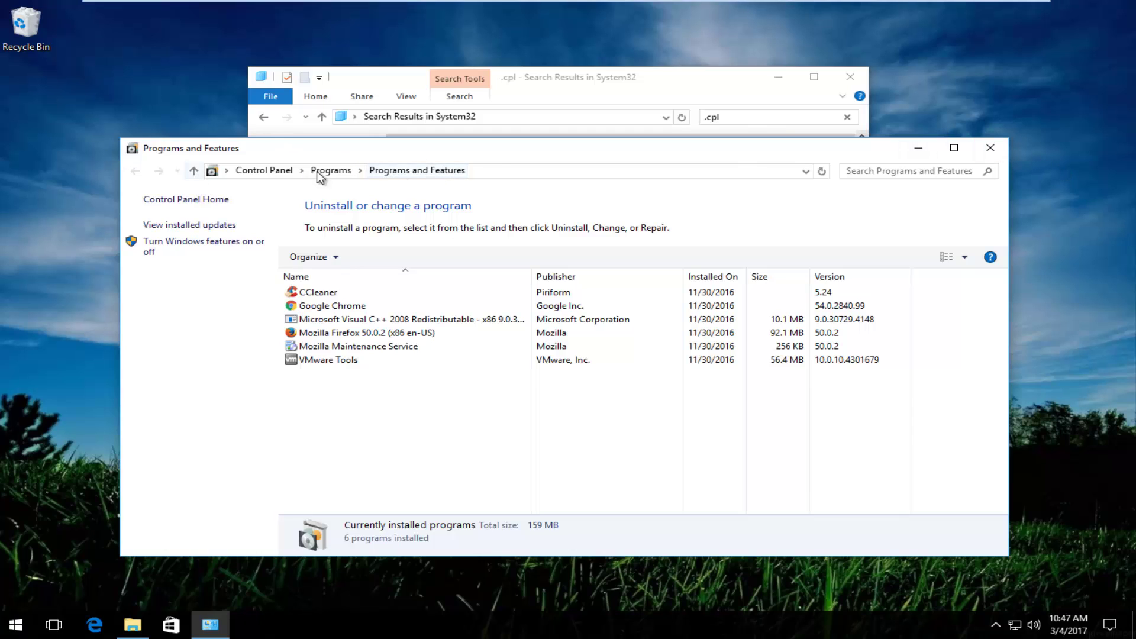
pyautogui.click(990, 148)
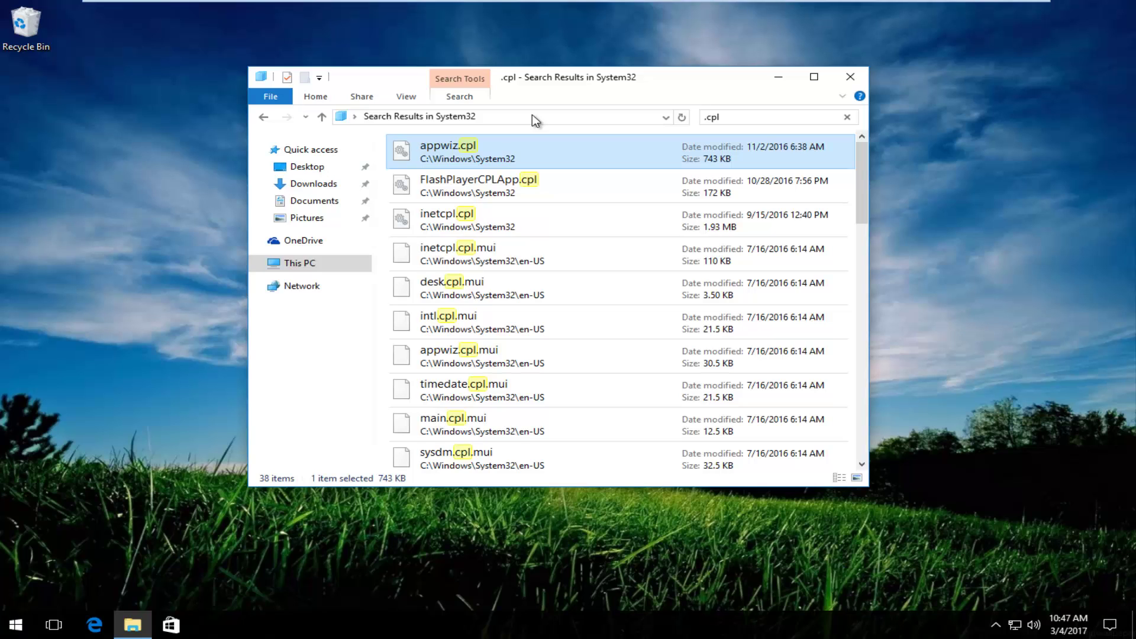
pyautogui.click(850, 76)
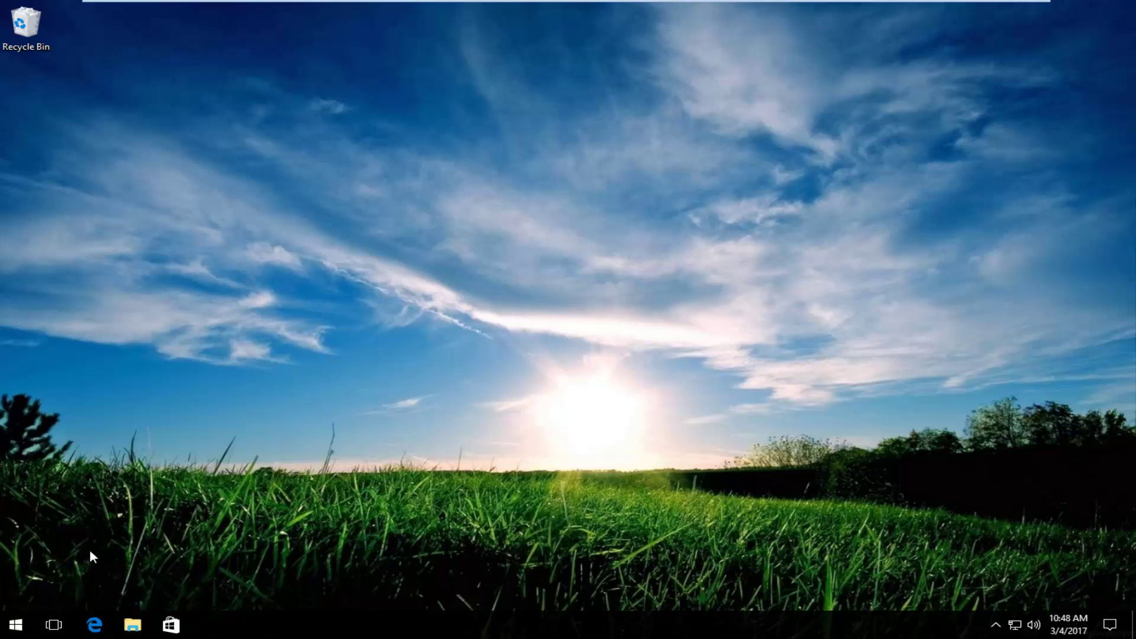
# Search the Start menu for 'default program' to find the default-app-per-file-type setting
pyautogui.click(17, 624)
pyautogui.press('super')
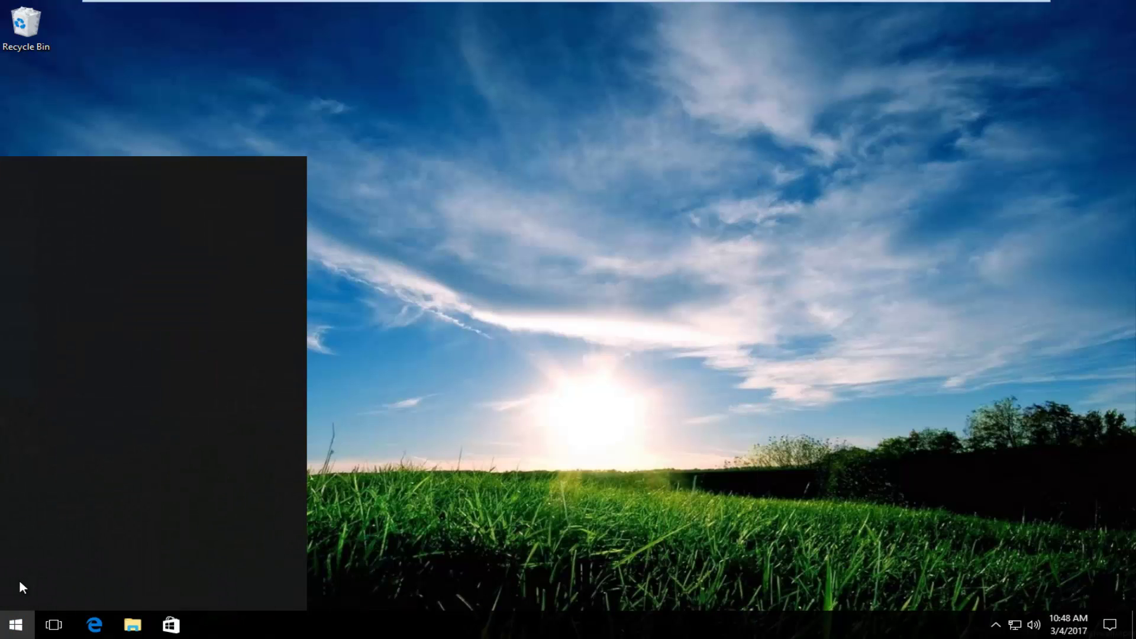
pyautogui.write('set a')
pyautogui.press('BackSpace')
pyautogui.press('BackSpace')
pyautogui.press('BackSpace')
pyautogui.press('BackSpace')
pyautogui.press('BackSpace')
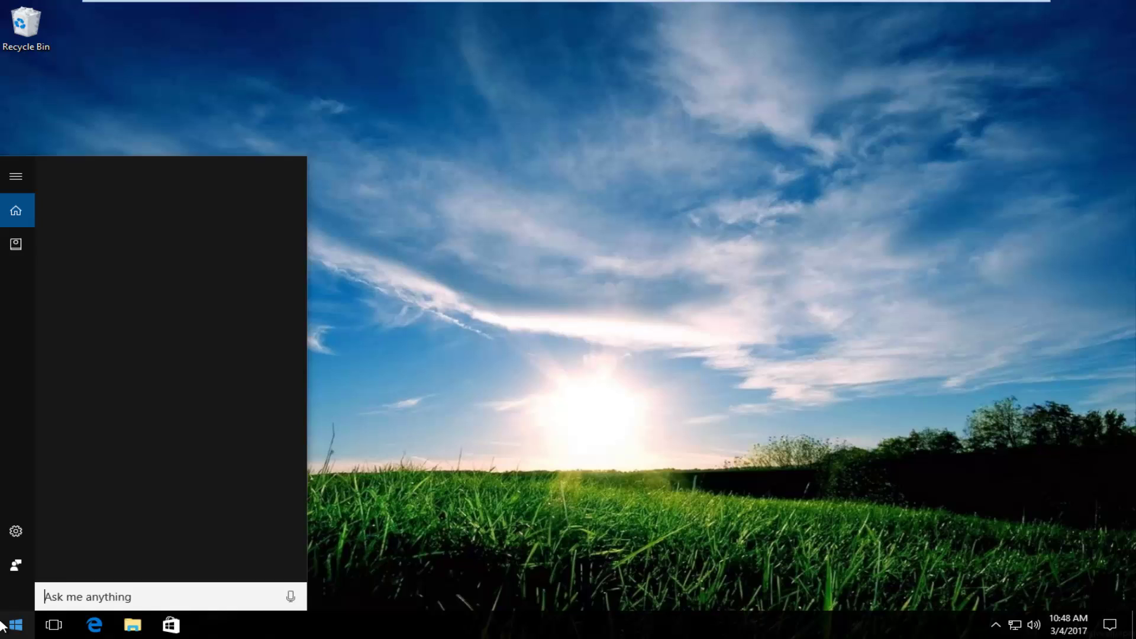
pyautogui.write('default pro')
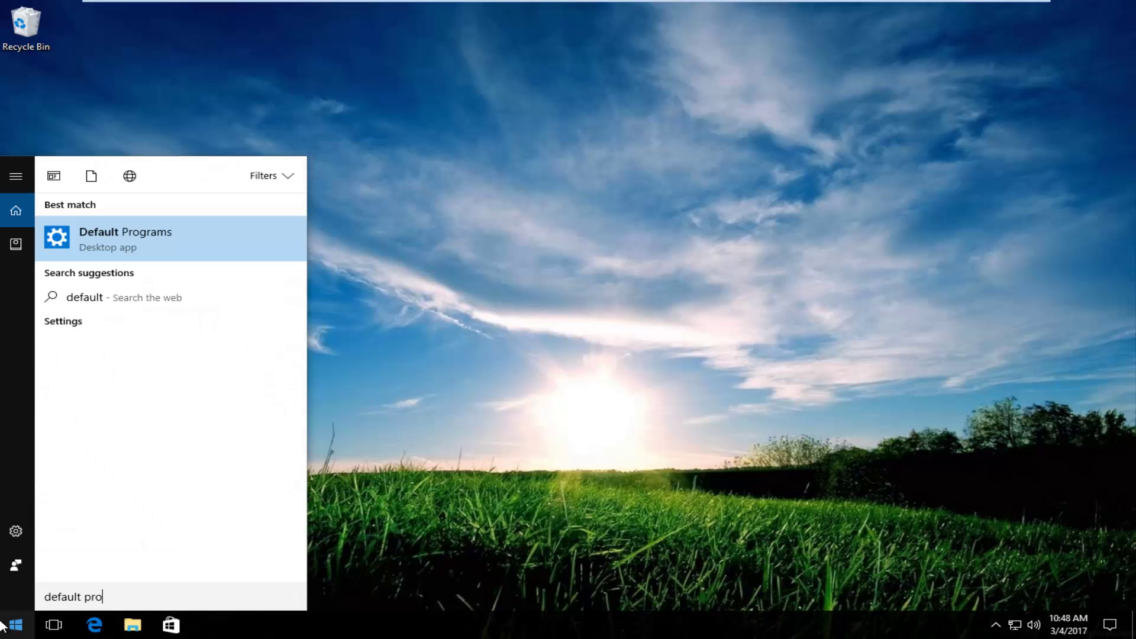
pyautogui.press('BackSpace')
pyautogui.press('BackSpace')
pyautogui.write('rogram')
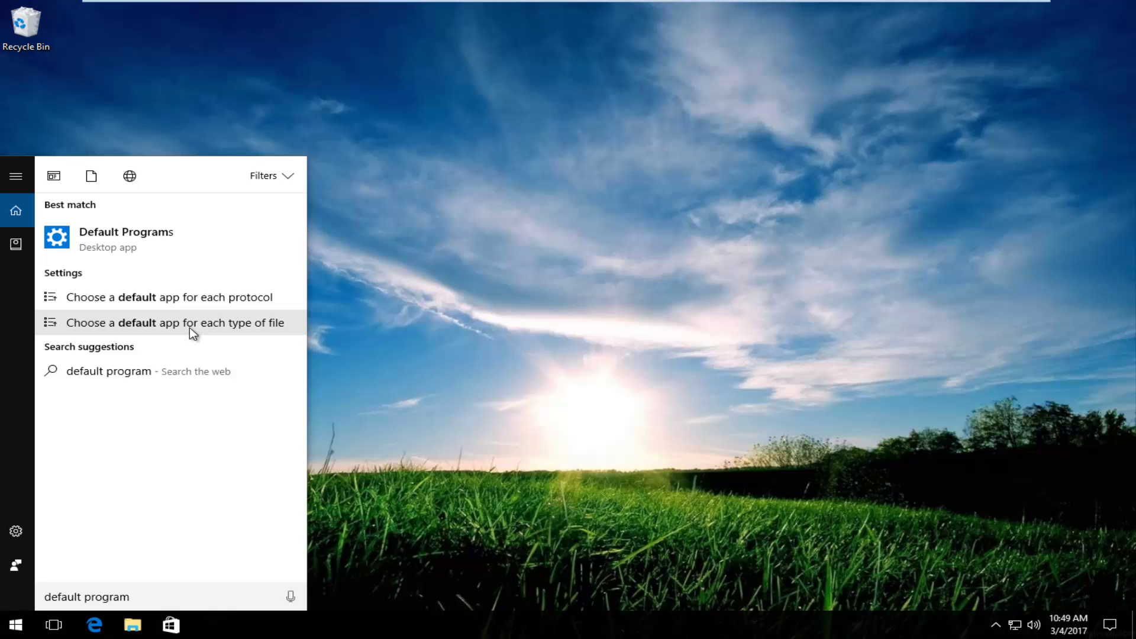
# Open Choose default apps by file type and select the .cpl entry's Windows Control Panel button
pyautogui.click(165, 323)
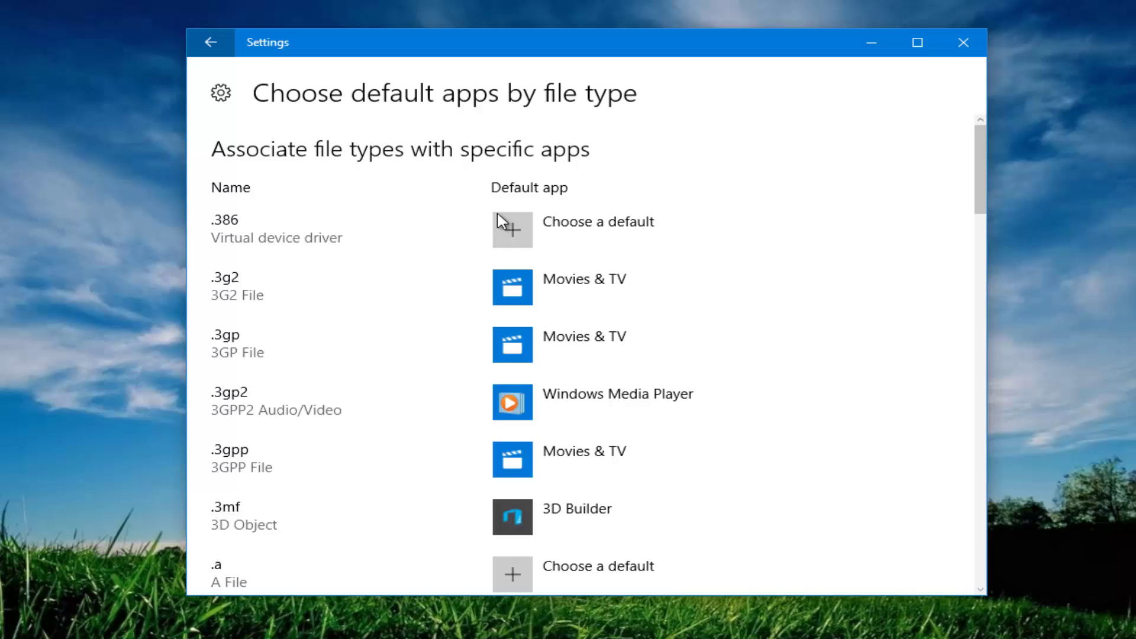
pyautogui.scroll(-2, 503, 223)
pyautogui.scroll(2, 455, 225)
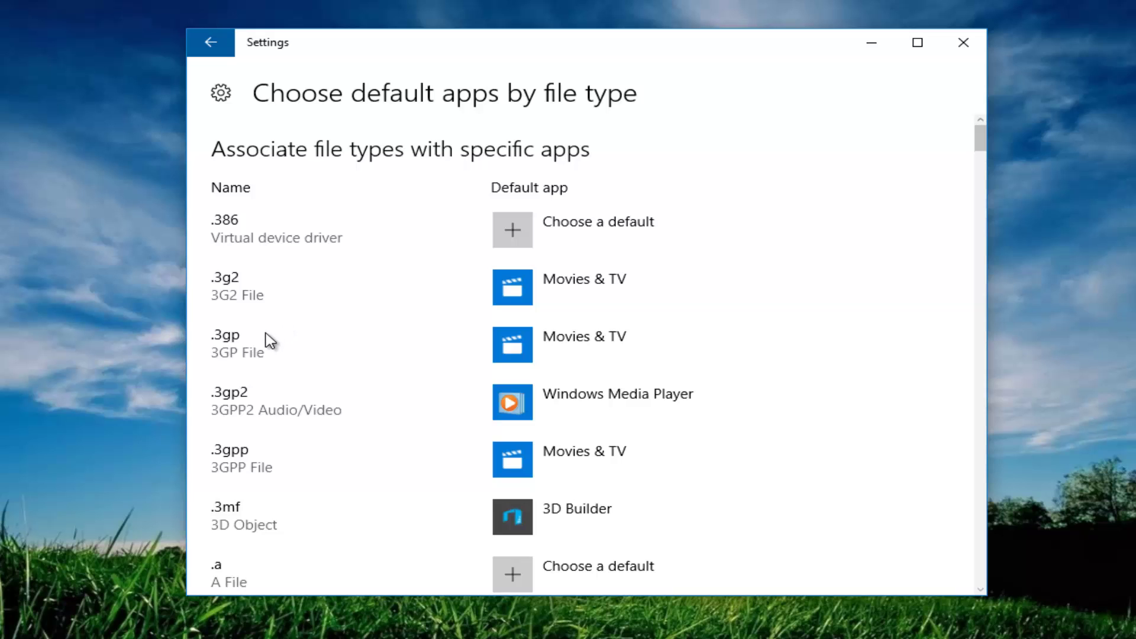
pyautogui.scroll(-3, 271, 337)
pyautogui.scroll(-20, 273, 340)
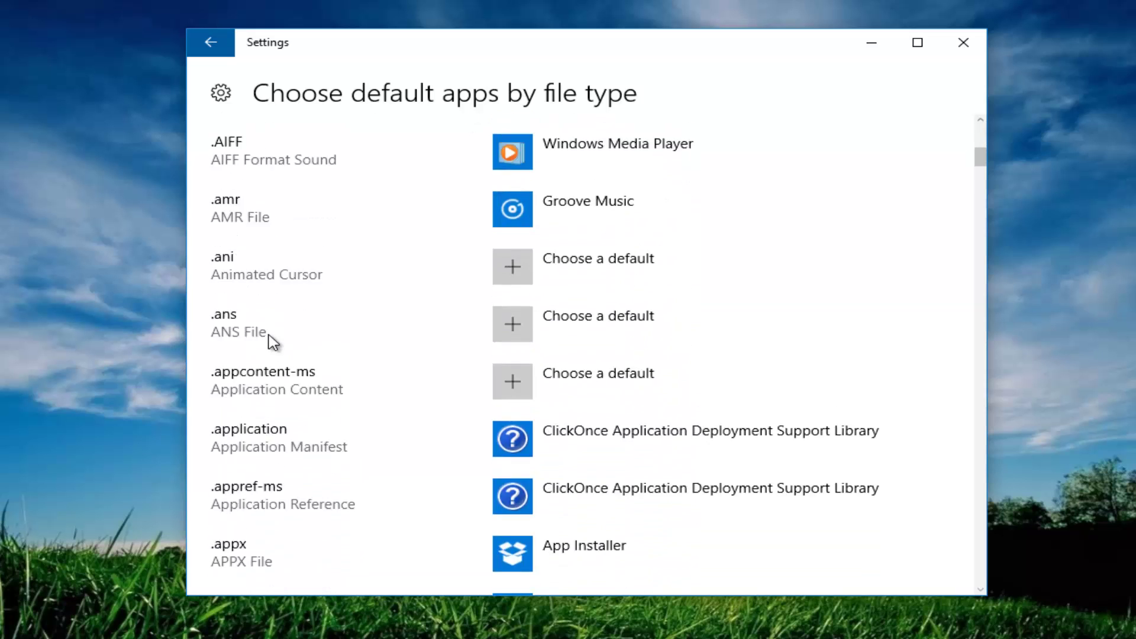
pyautogui.scroll(-18, 272, 348)
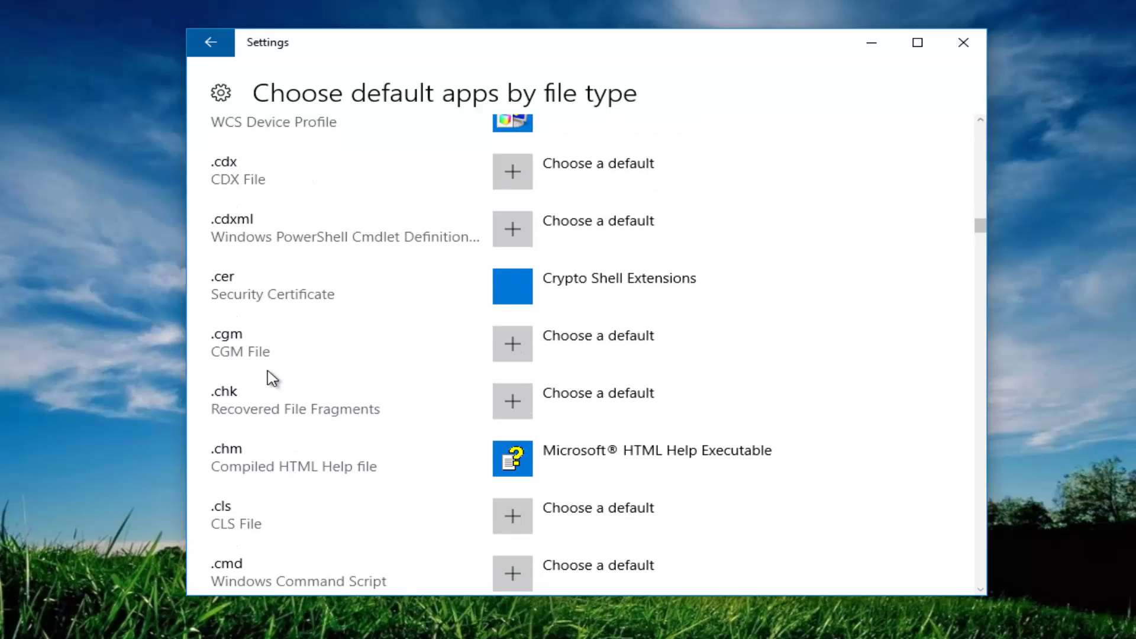
pyautogui.scroll(-6, 272, 377)
pyautogui.scroll(-2, 270, 376)
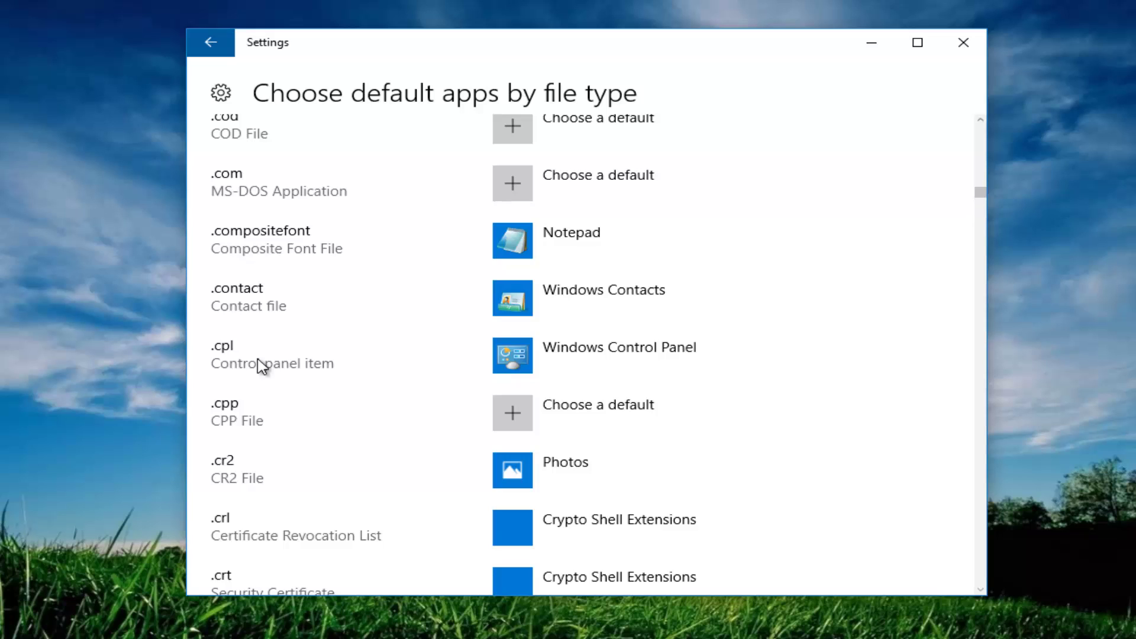
pyautogui.click(580, 357)
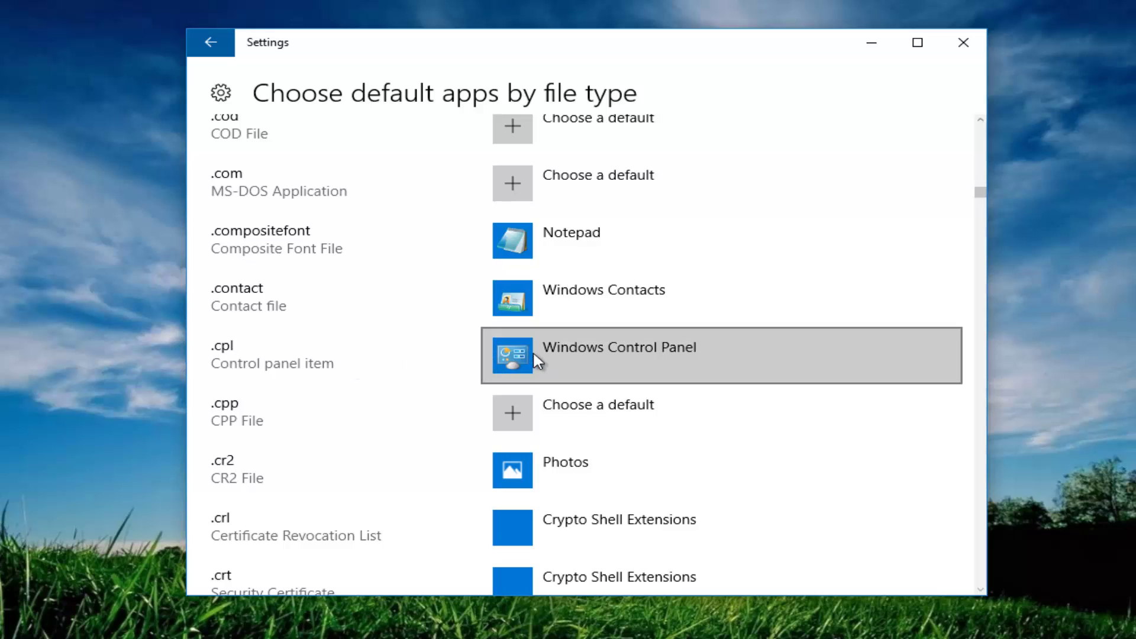
pyautogui.click(570, 353)
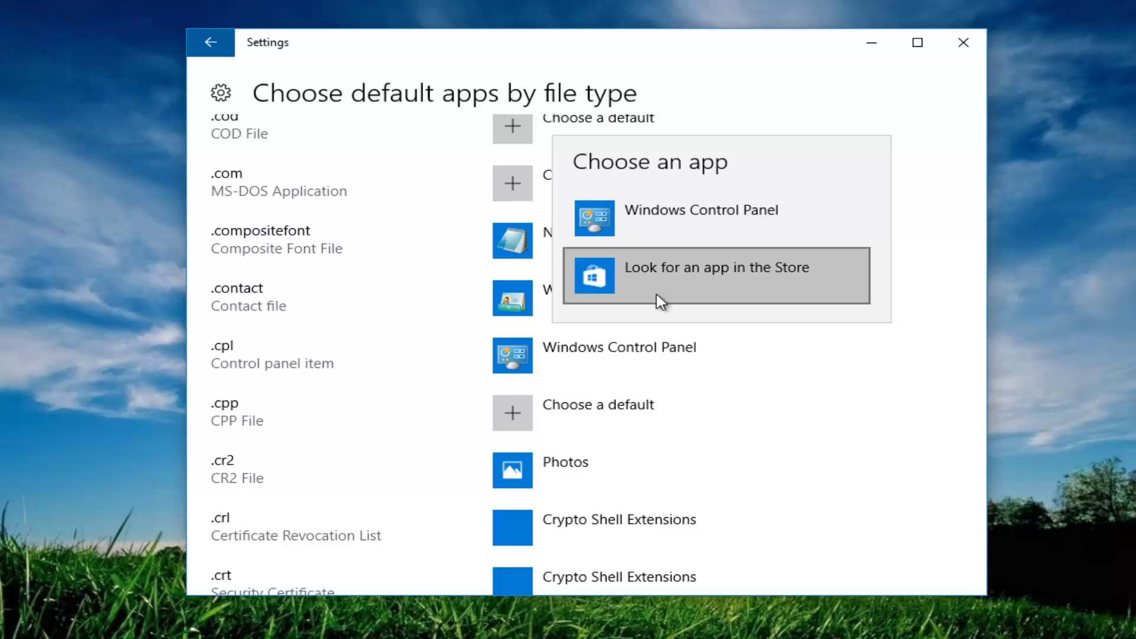
pyautogui.click(273, 374)
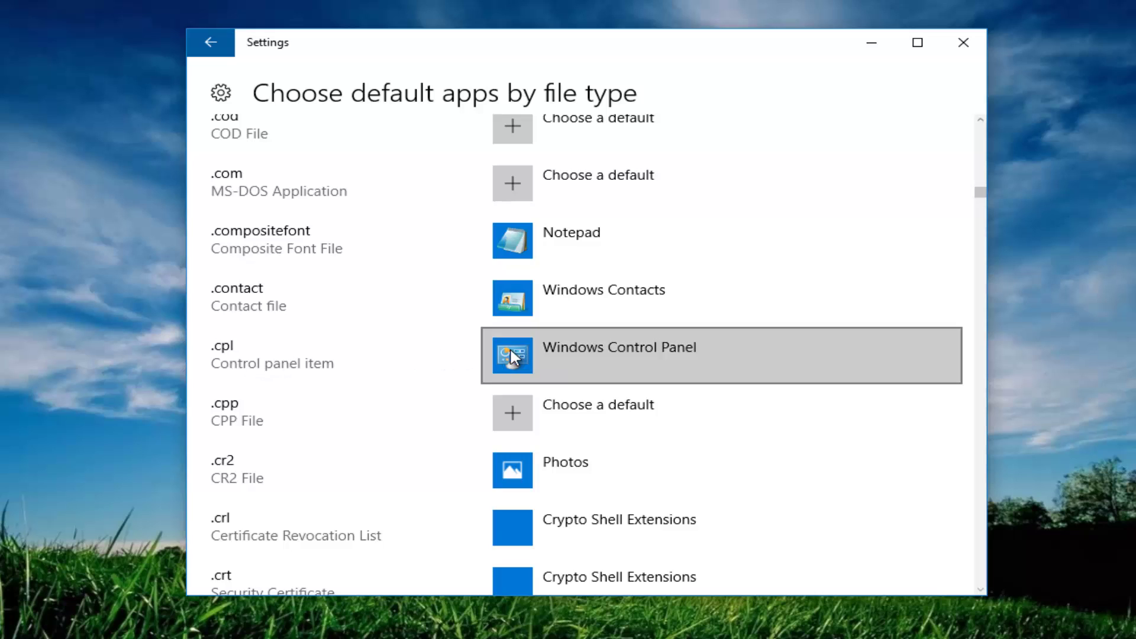
pyautogui.click(543, 361)
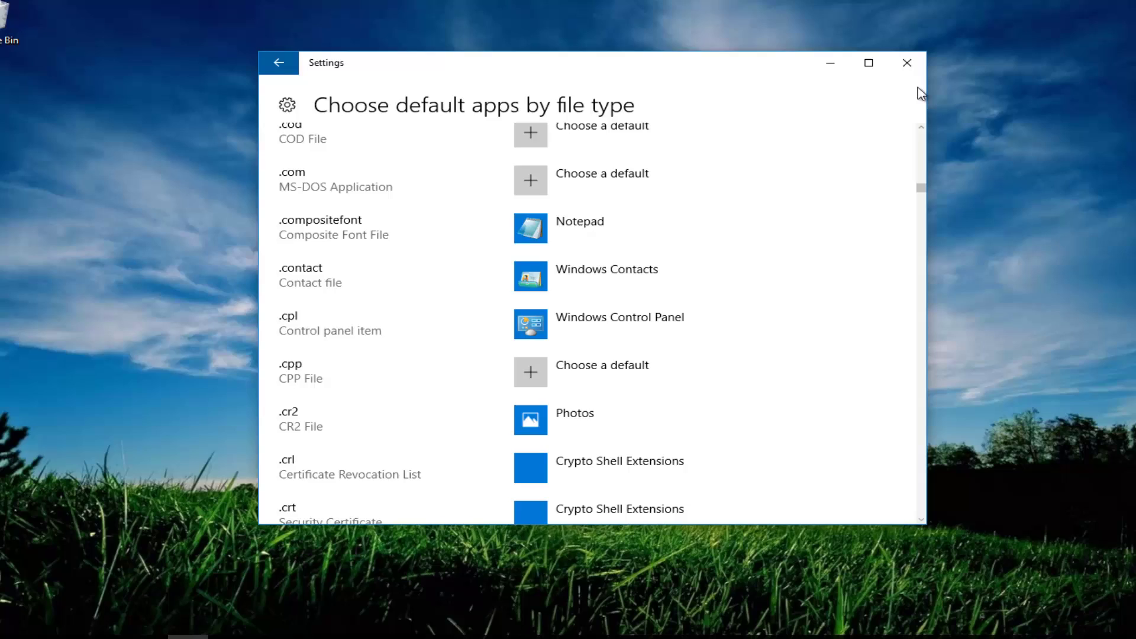
# Close the Settings window so only the empty Windows 10 desktop remains
pyautogui.click(906, 63)
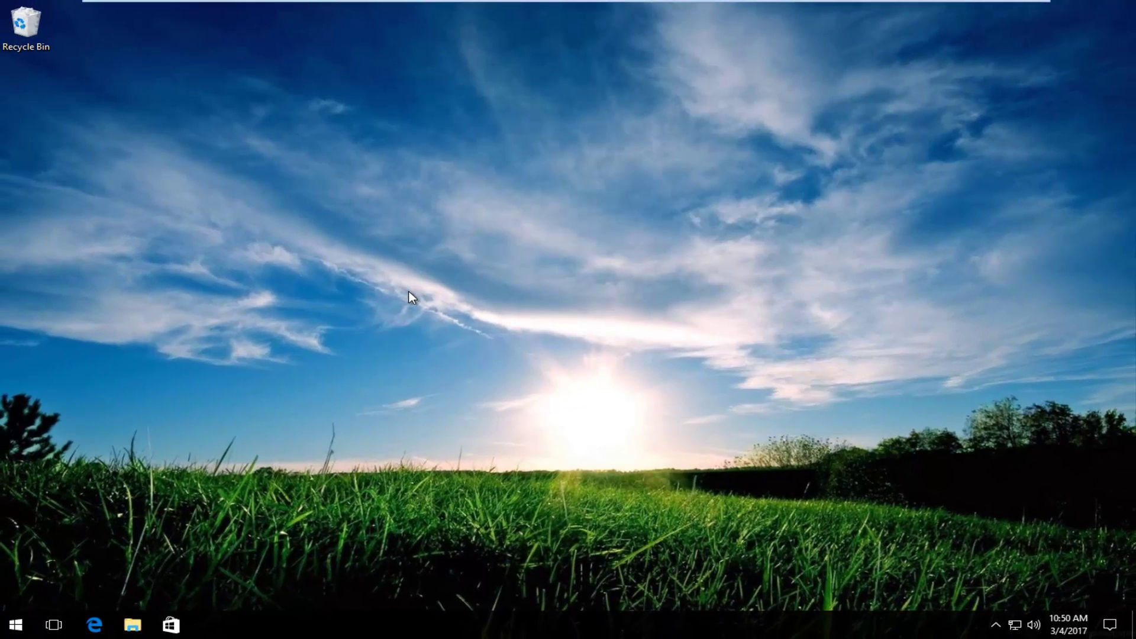